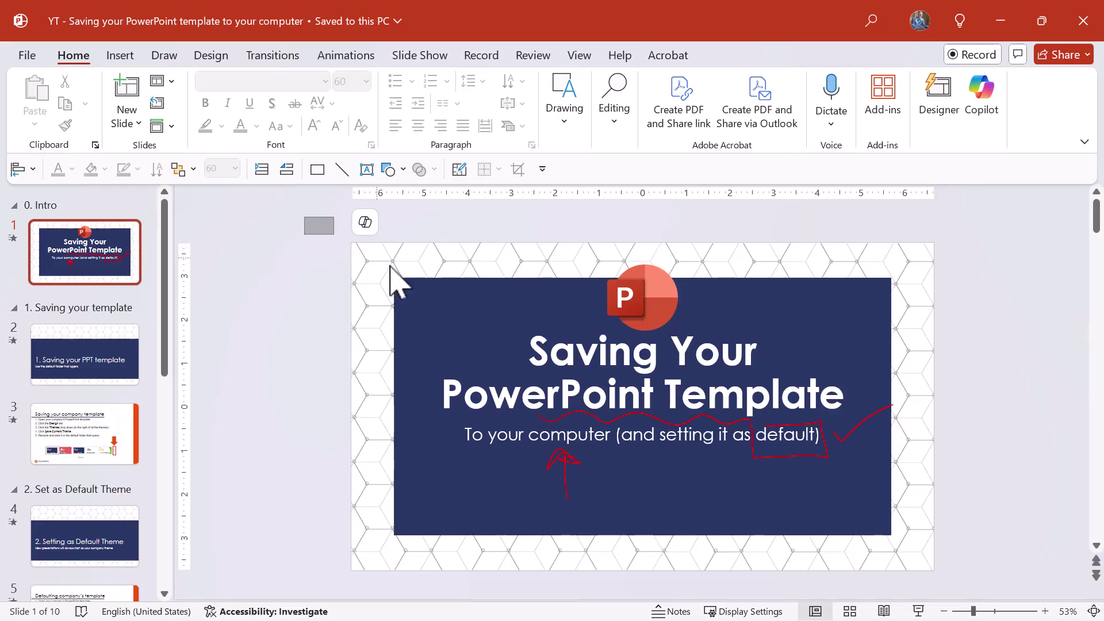
Start a new presentation, Presentation7, and dismiss the Copilot suggestions
left_click_drag(391, 281, 1005, 592)
key("ctrl+n")
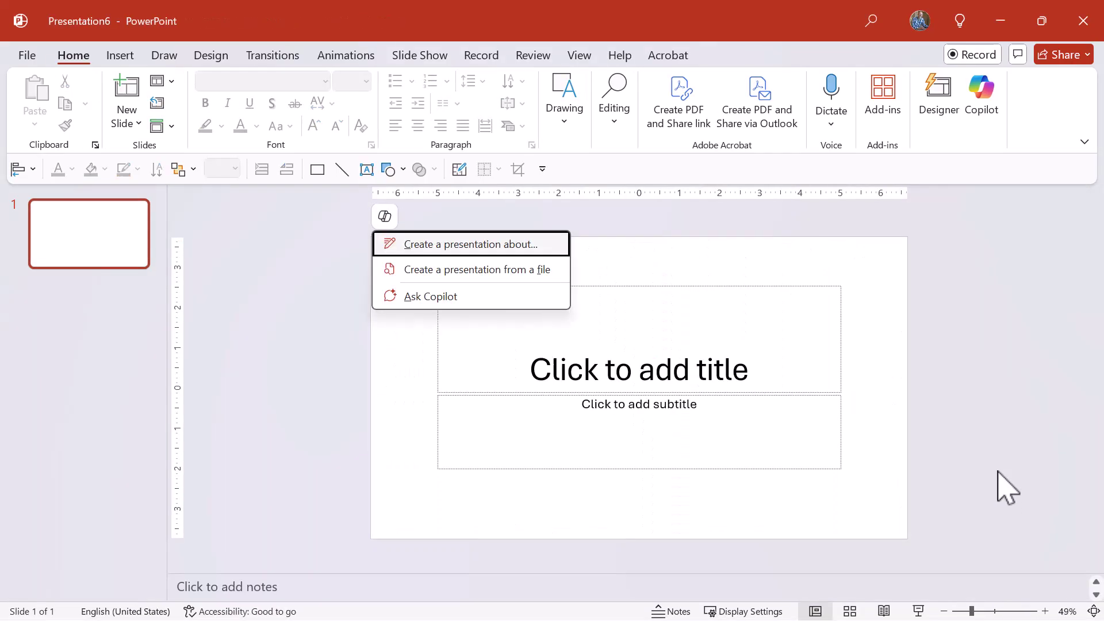
left_click(1003, 488)
Check that the new slide's placeholders use the Company theme's navy hexagon design
left_click_drag(308, 219, 993, 570)
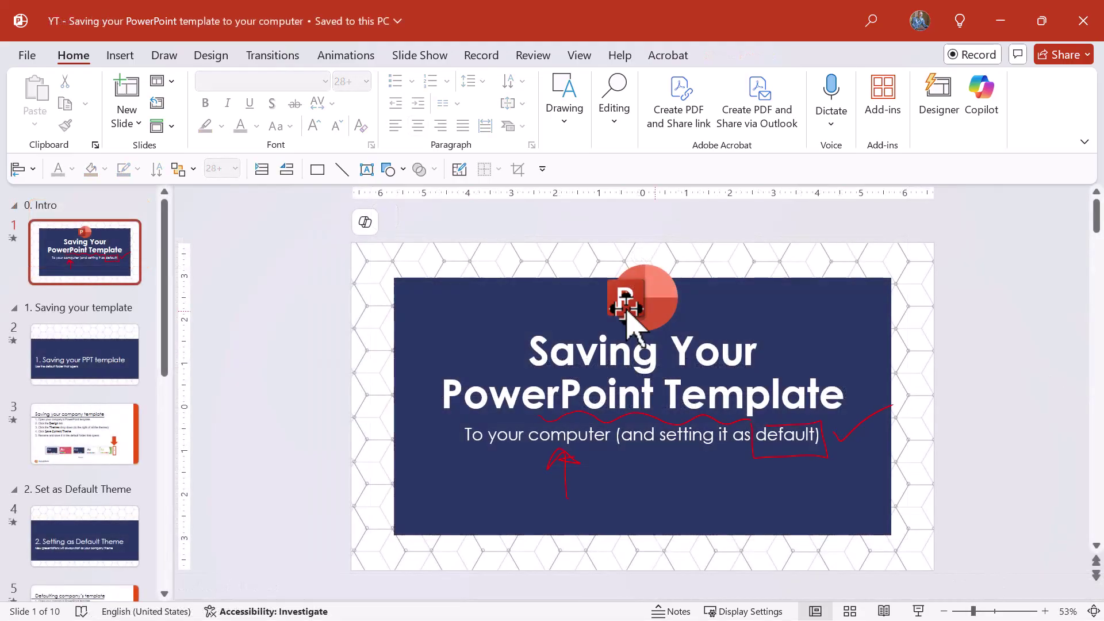
left_click_drag(299, 211, 991, 556)
left_click(991, 557)
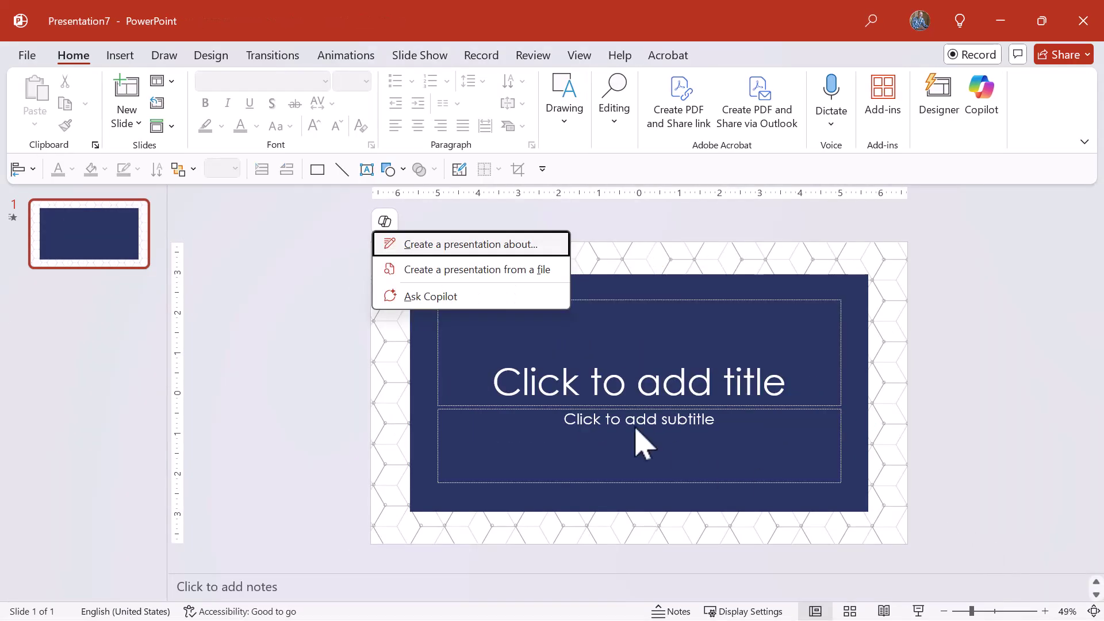
left_click(310, 347)
left_click_drag(305, 214, 891, 517)
View the Company layouts, then apply the Company theme to Excel's stacked column chart
left_click(135, 123)
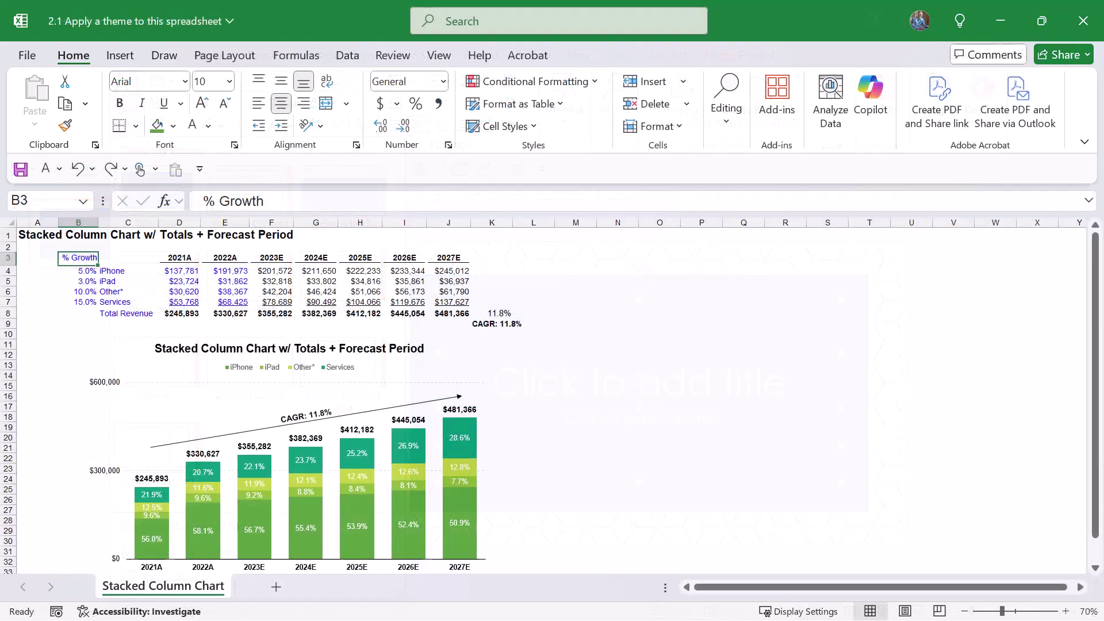
left_click(255, 425)
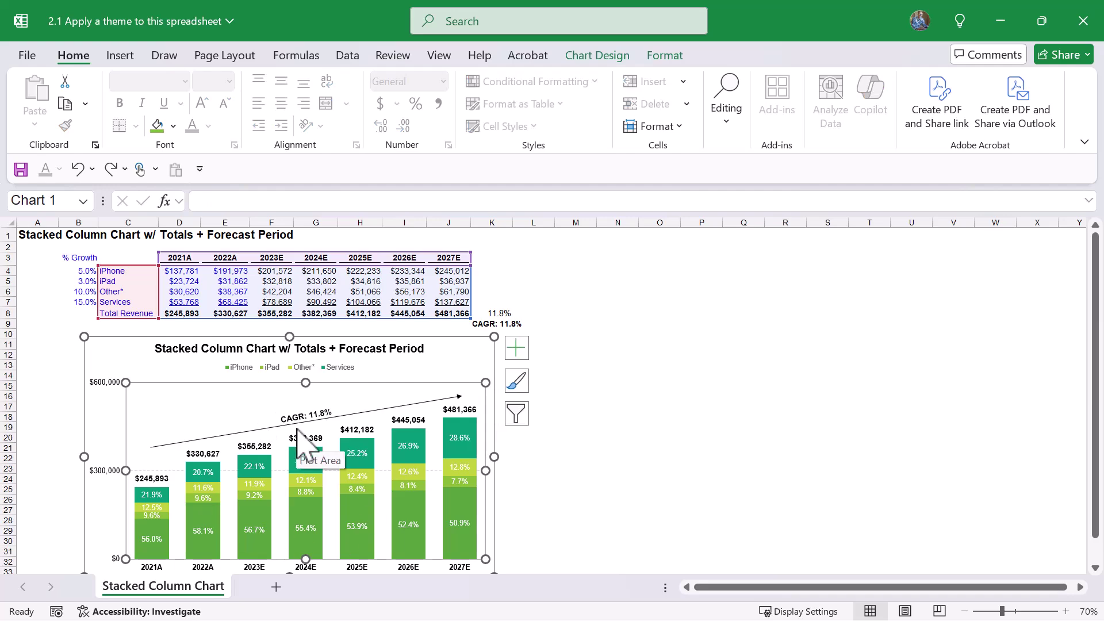
left_click(251, 57)
left_click(37, 123)
left_click(35, 184)
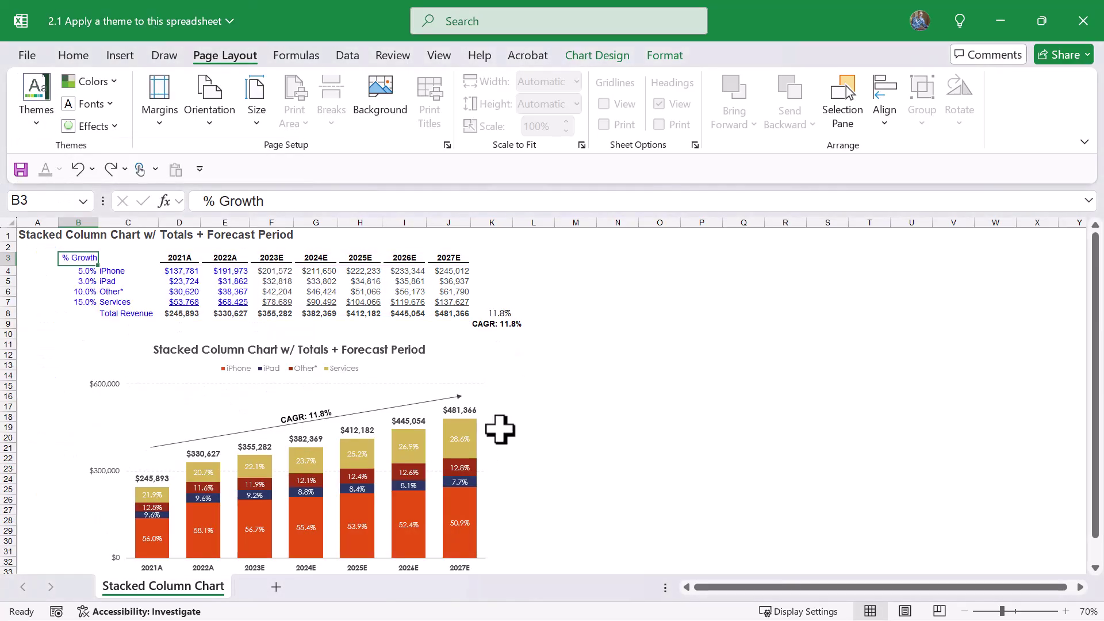
left_click(719, 449)
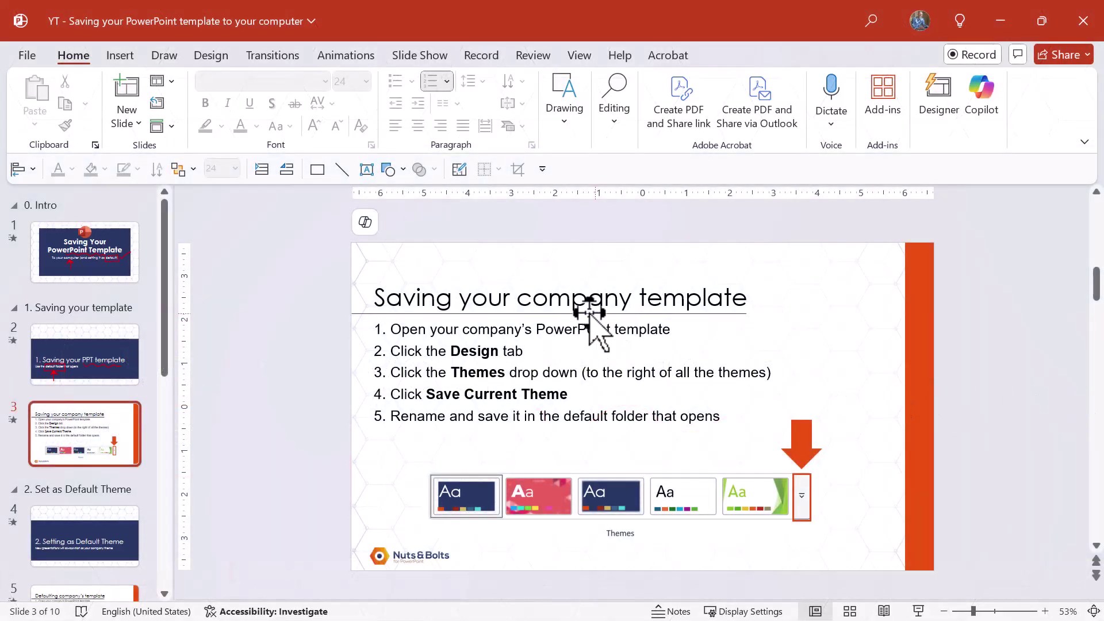
Highlight 'company template' in the title and 'your company's PowerPoint template' in step 1
left_click_drag(588, 305, 747, 298)
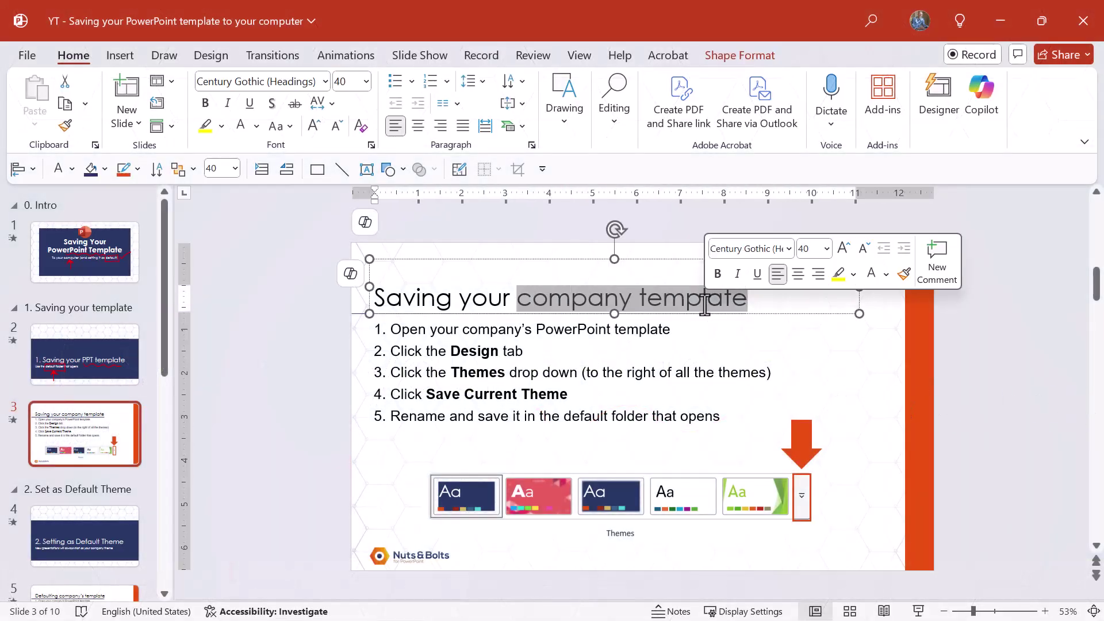
left_click_drag(464, 331, 656, 330)
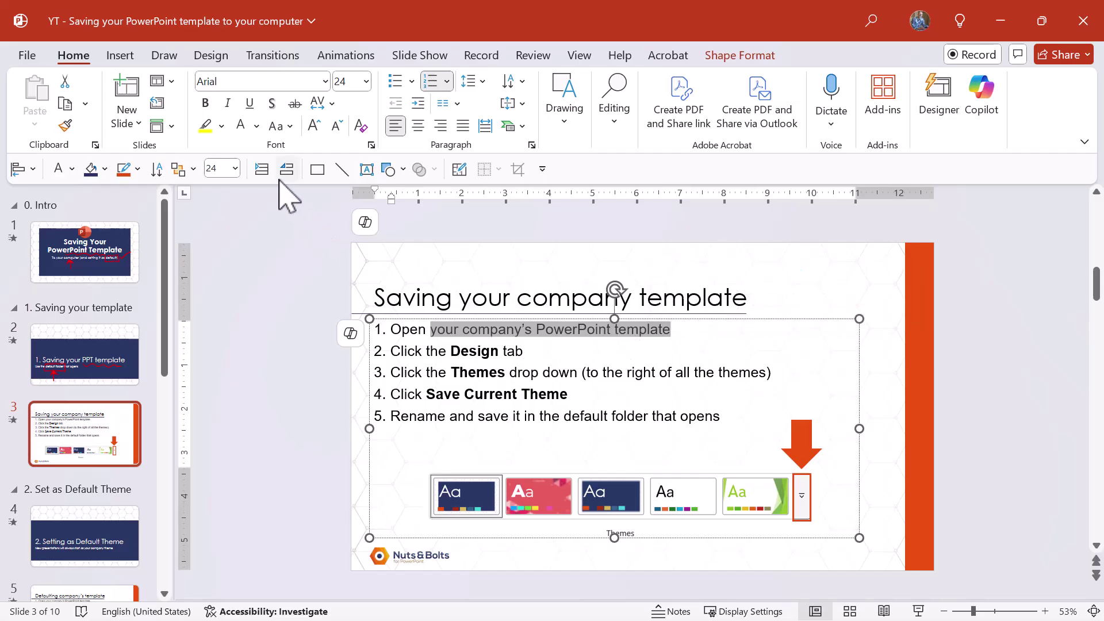
left_click(218, 58)
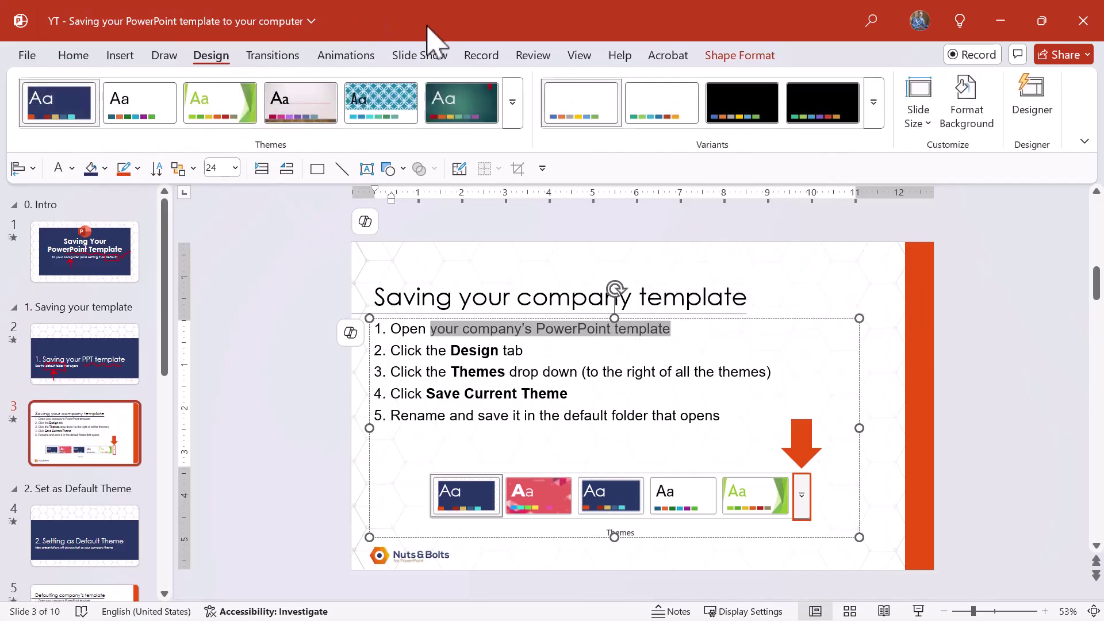
left_click(515, 118)
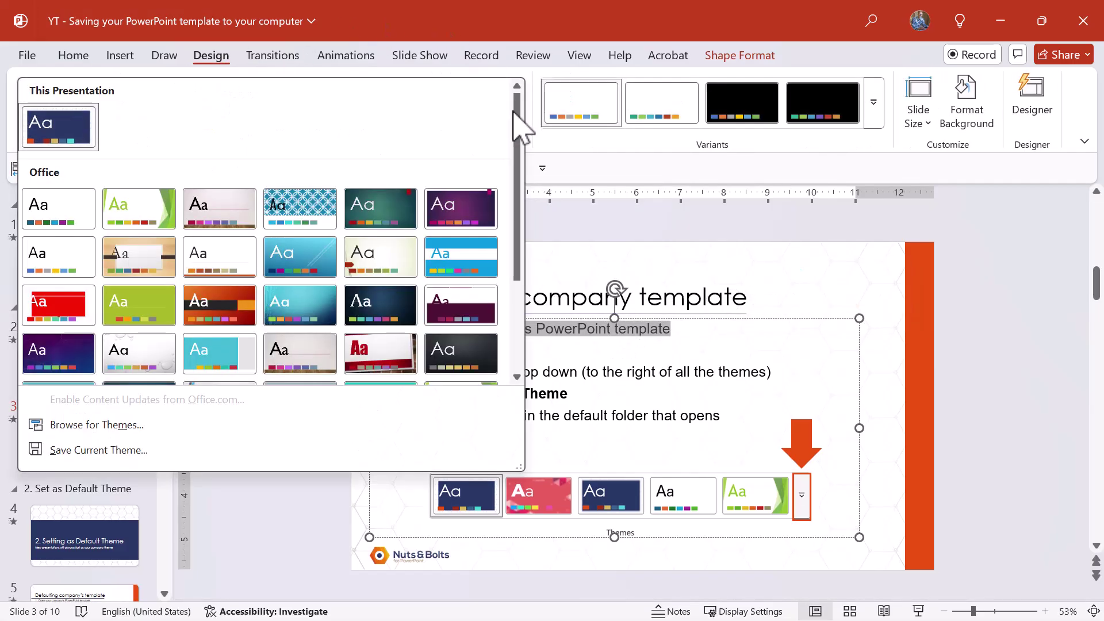
left_click(173, 449)
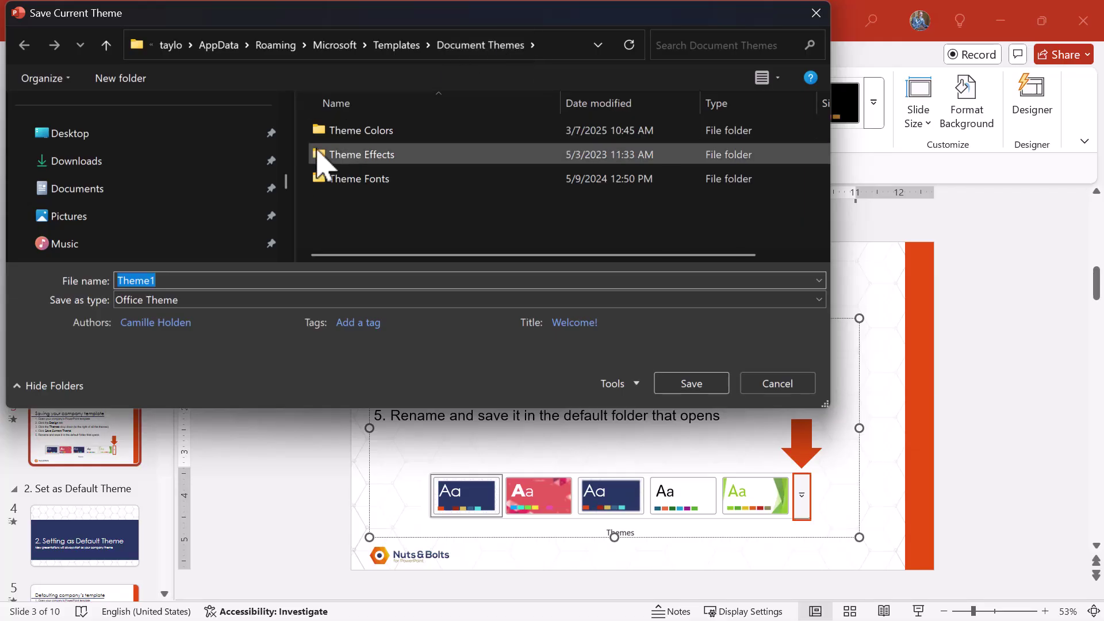
left_click(213, 282)
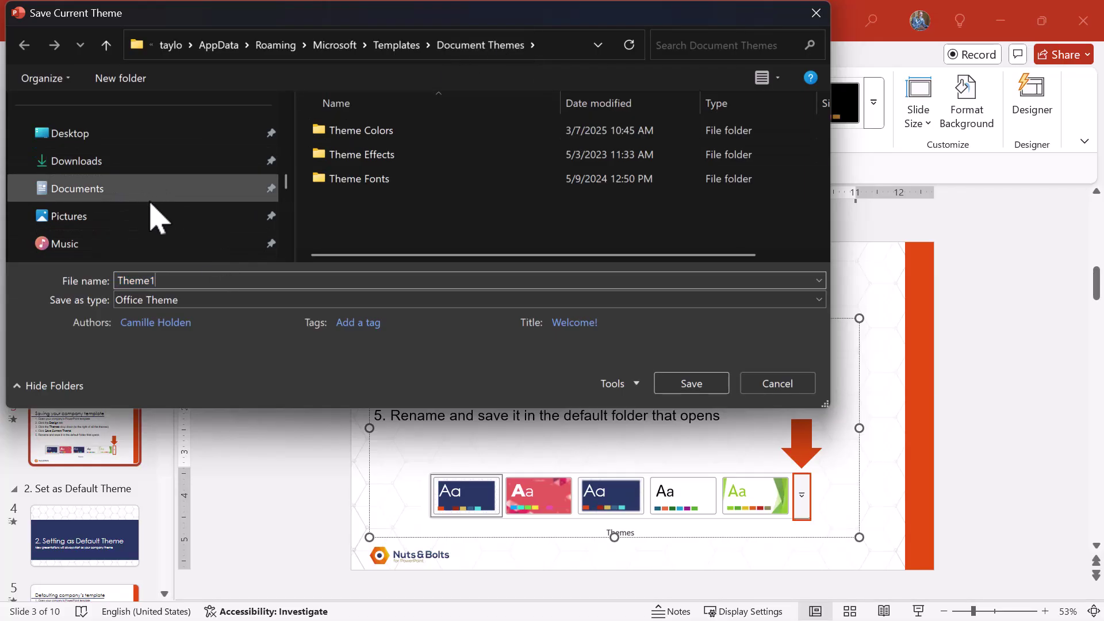
left_click(770, 382)
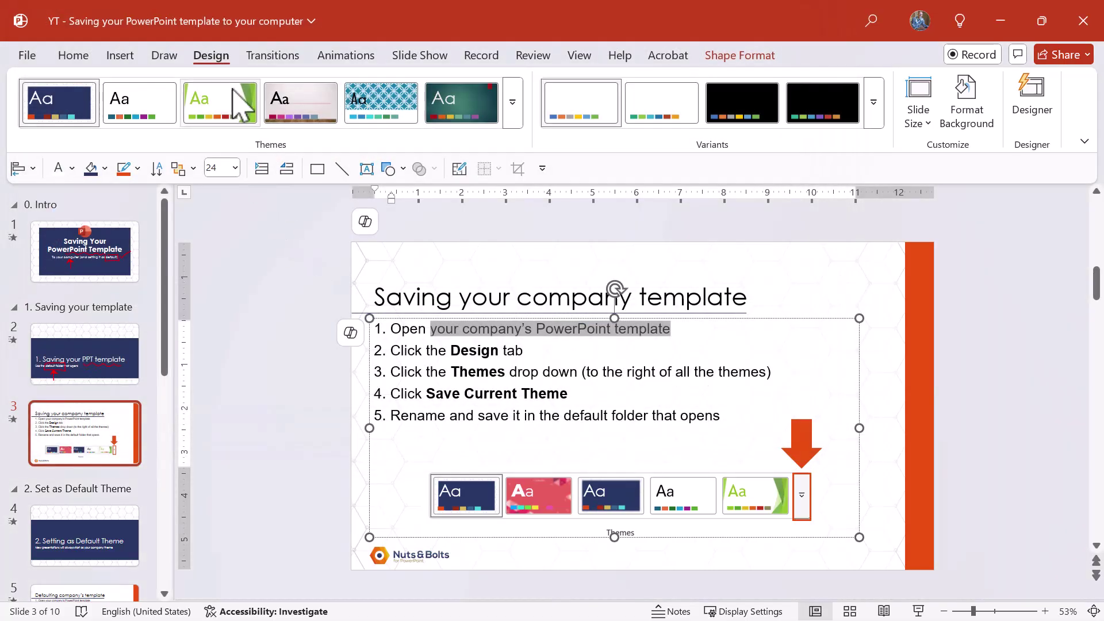
Save the current theme as 'Template' and confirm it appears under Custom in the gallery
left_click(512, 103)
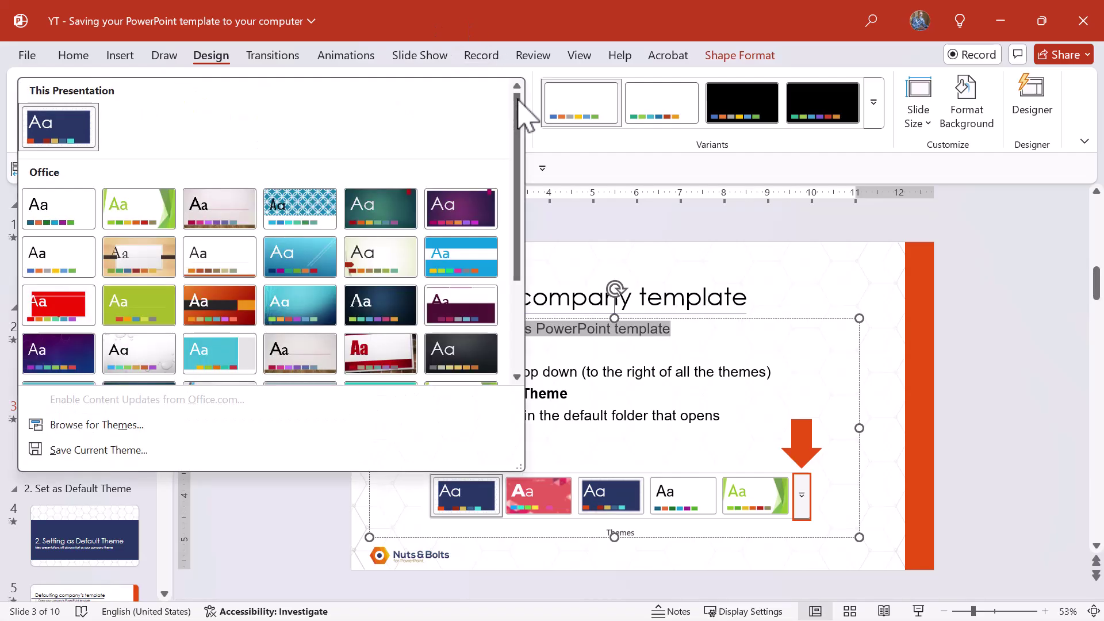
left_click(193, 450)
type("Template")
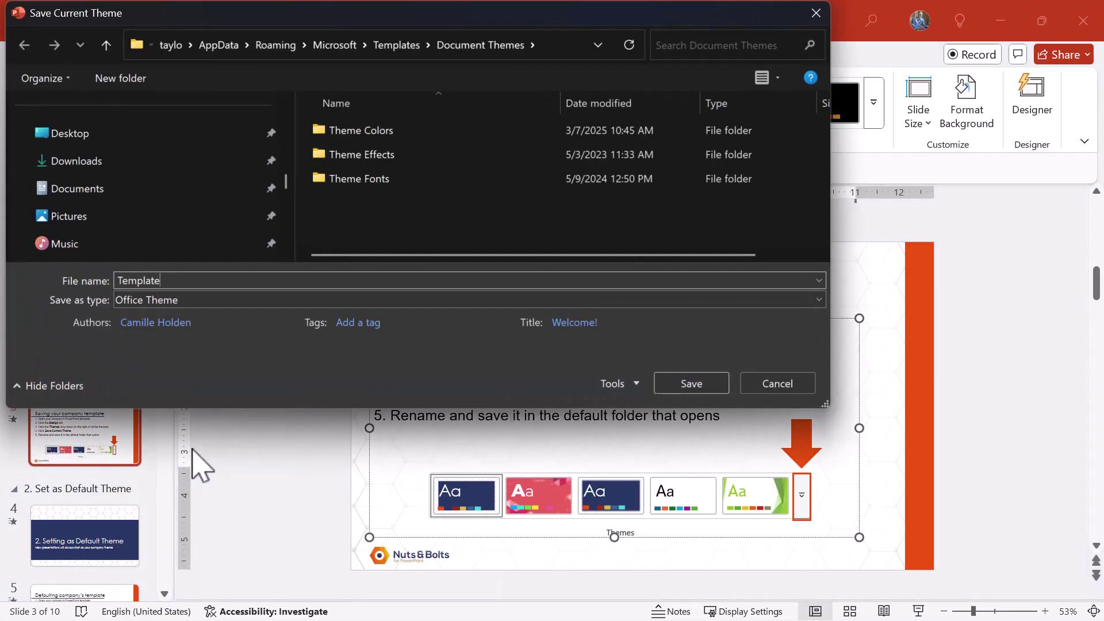
left_click(688, 386)
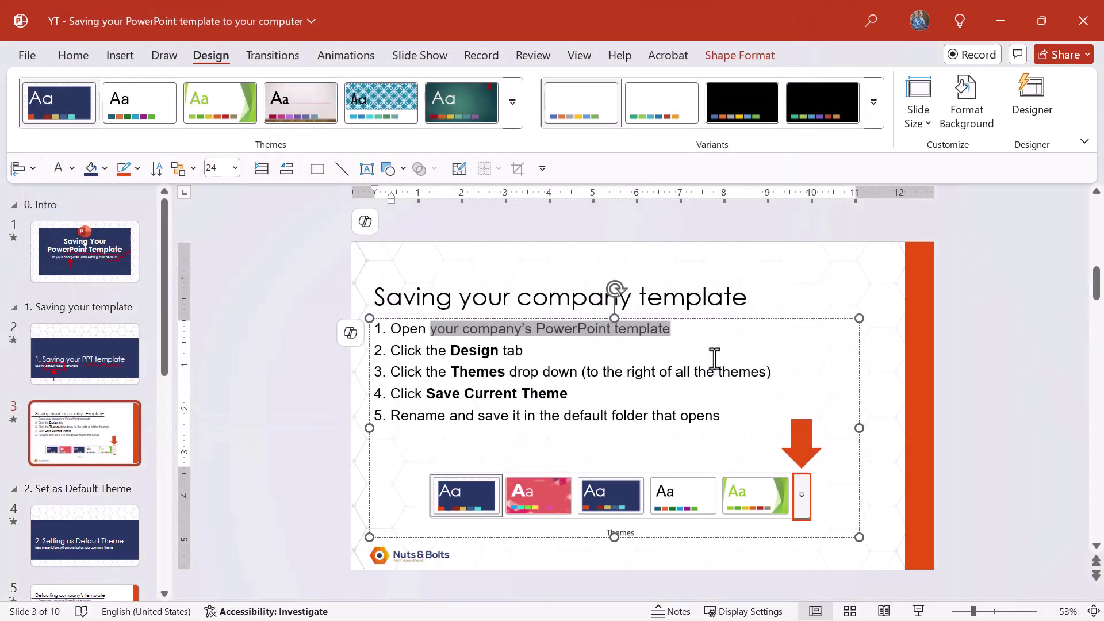
left_click(977, 359)
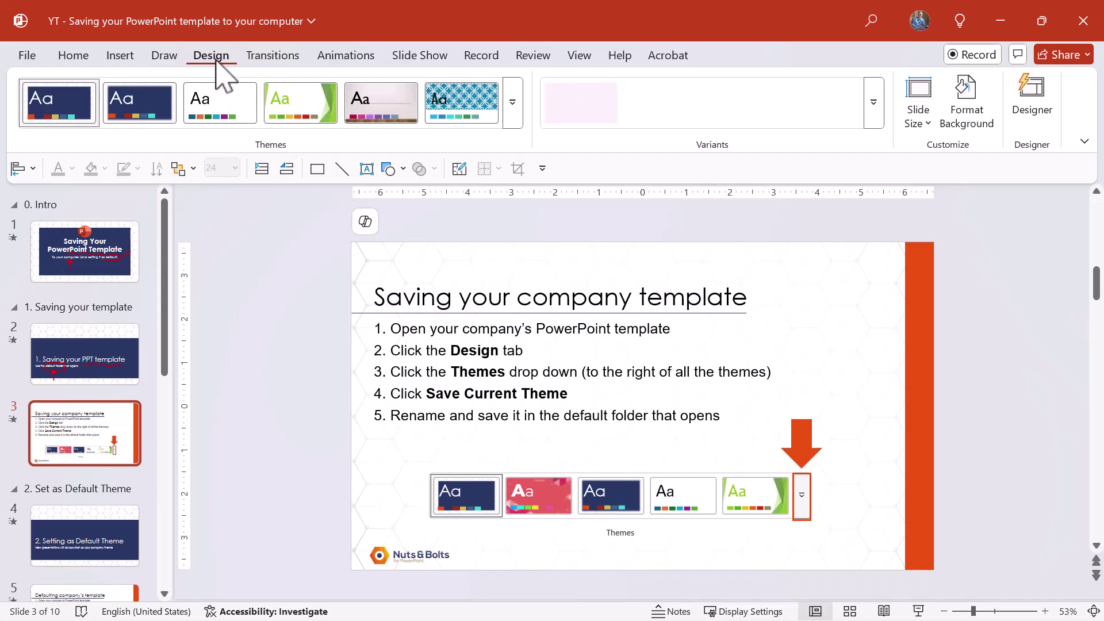
left_click(513, 103)
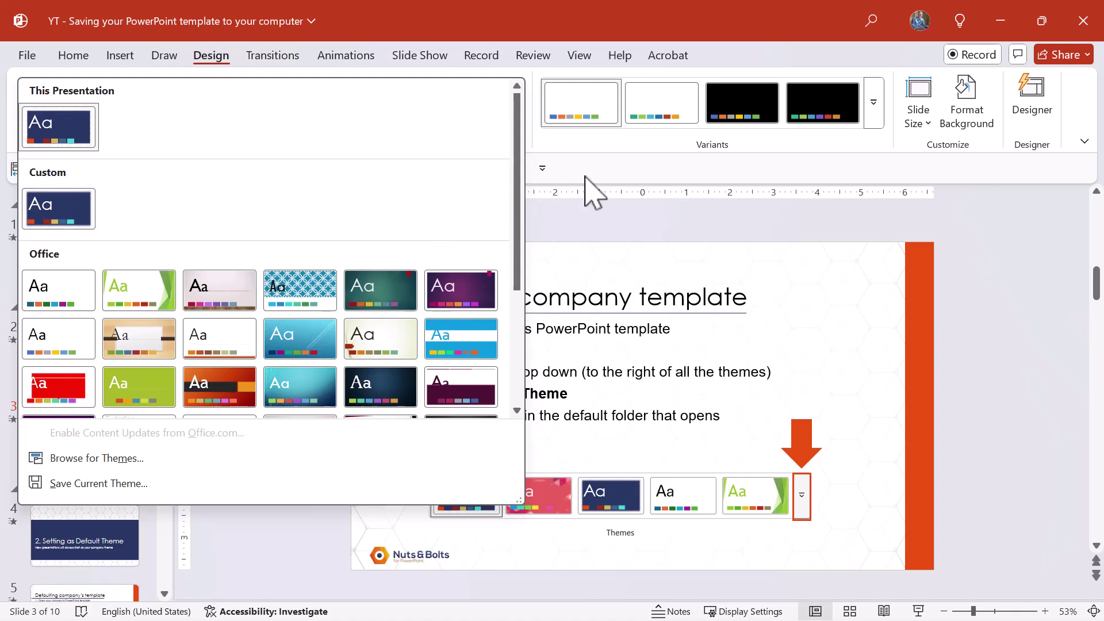
Close the themes gallery and start a new blank presentation
left_click(1029, 299)
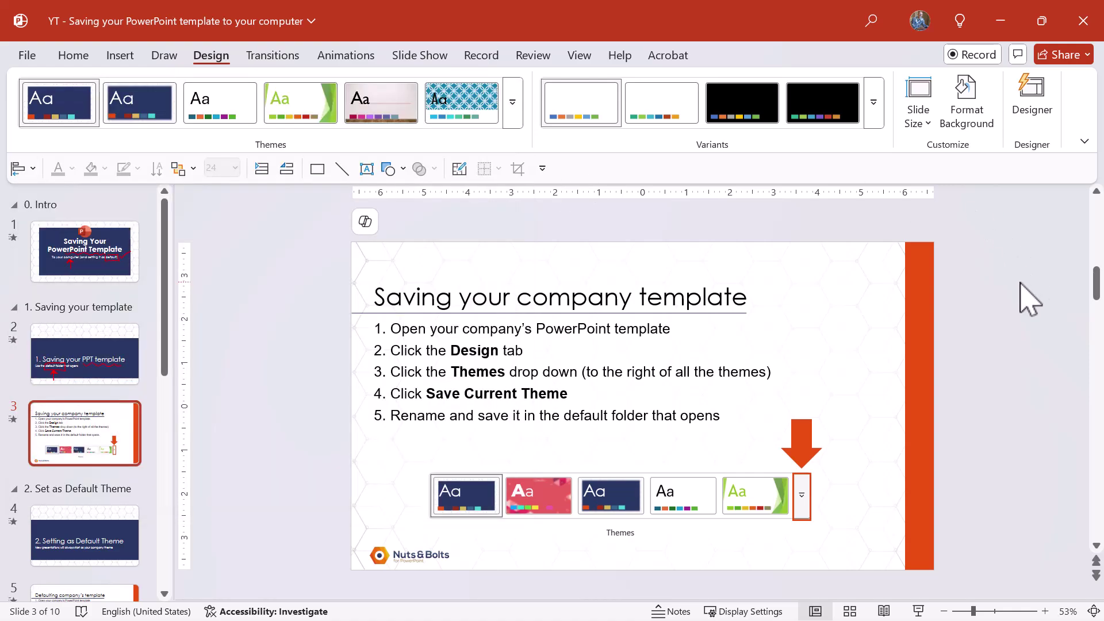
key("ctrl+n")
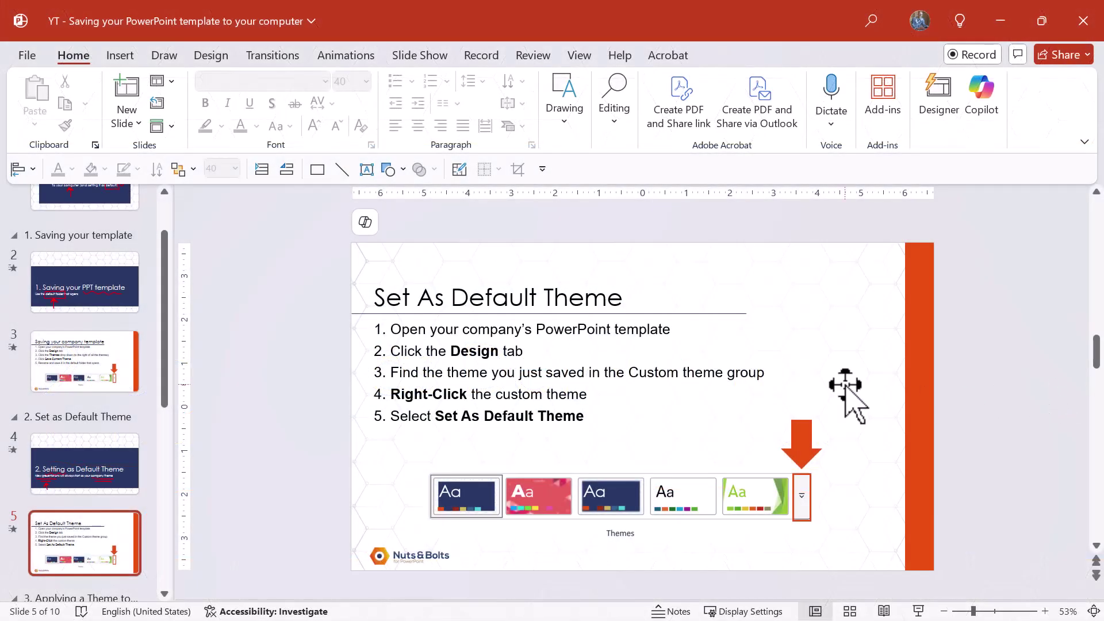
Set the saved custom theme 'Template' as the default theme for new presentations
left_click_drag(373, 298, 597, 300)
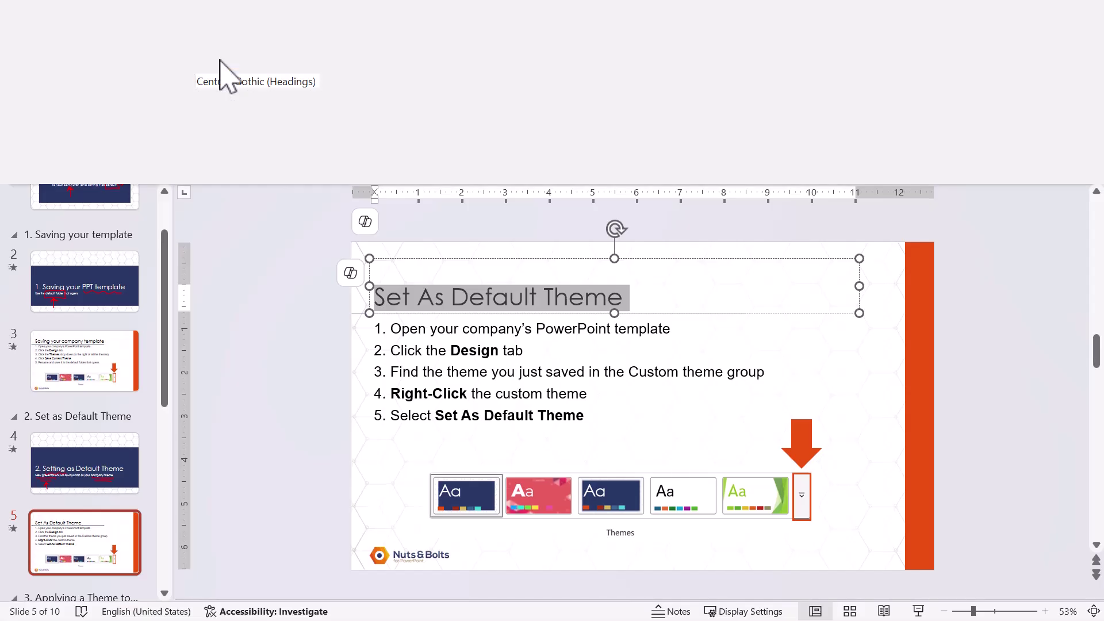
left_click(219, 59)
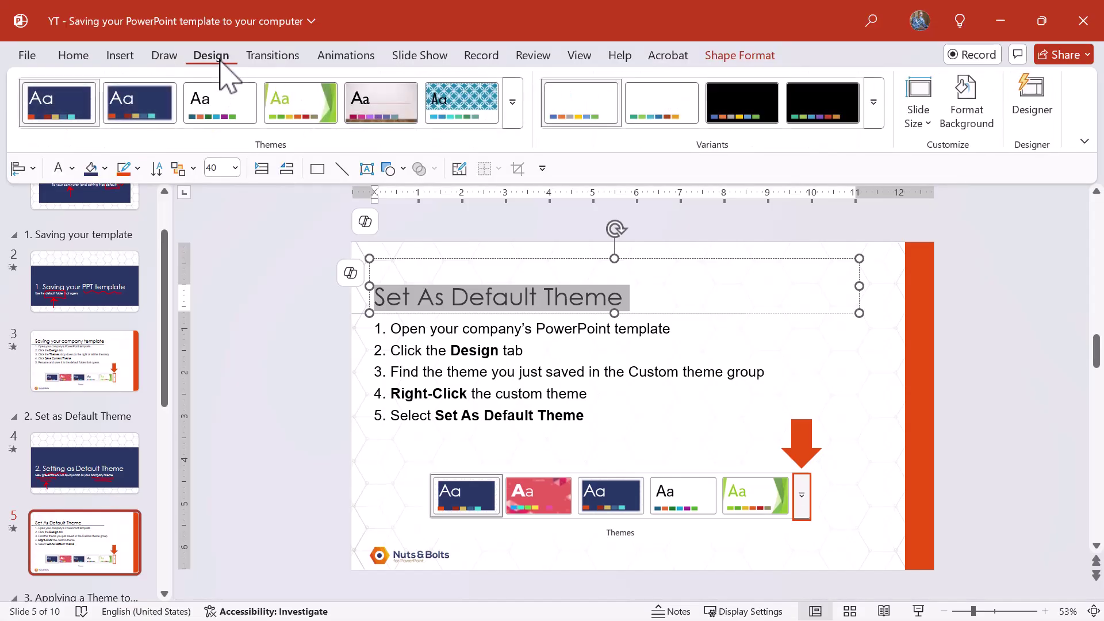
left_click(512, 103)
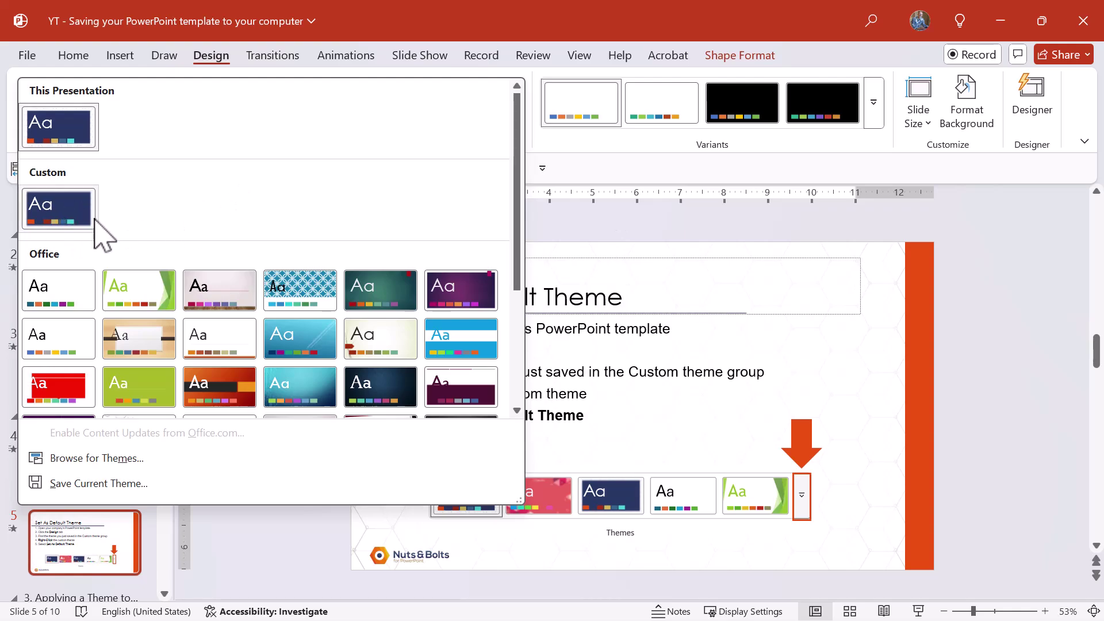
right_click(57, 213)
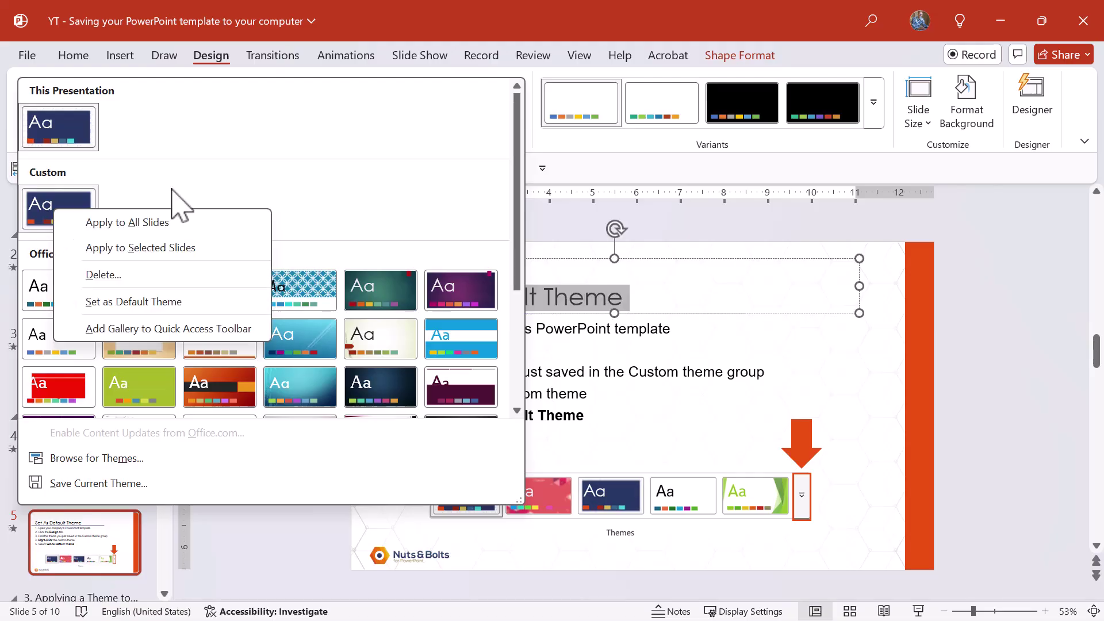
left_click(155, 303)
left_click(999, 368)
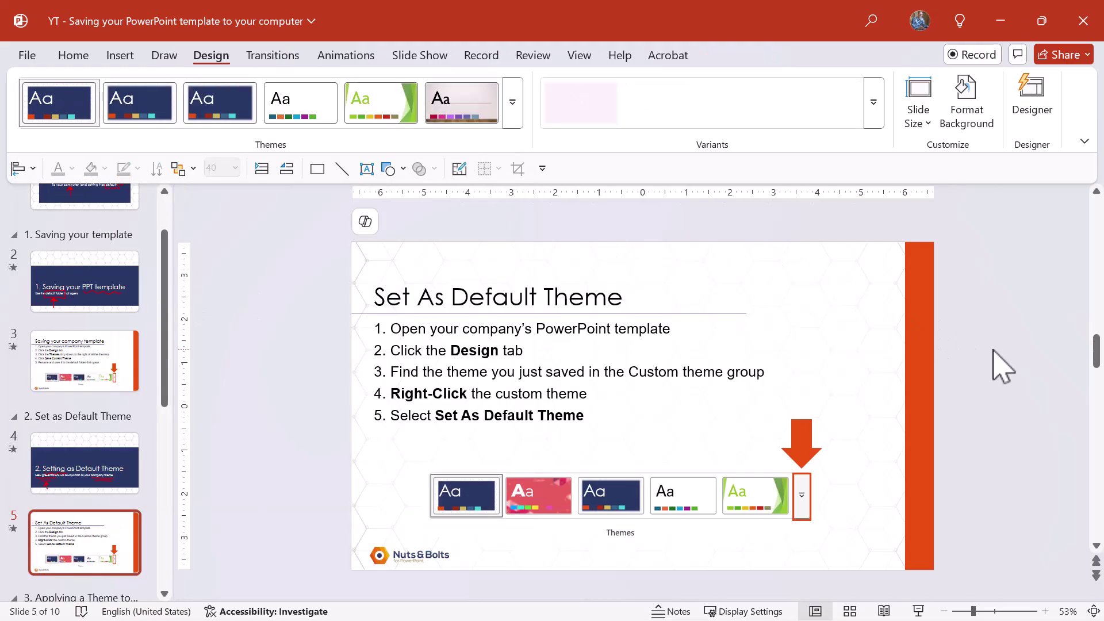
Create a new presentation and check its slide and layouts use the default company theme
key("ctrl+n")
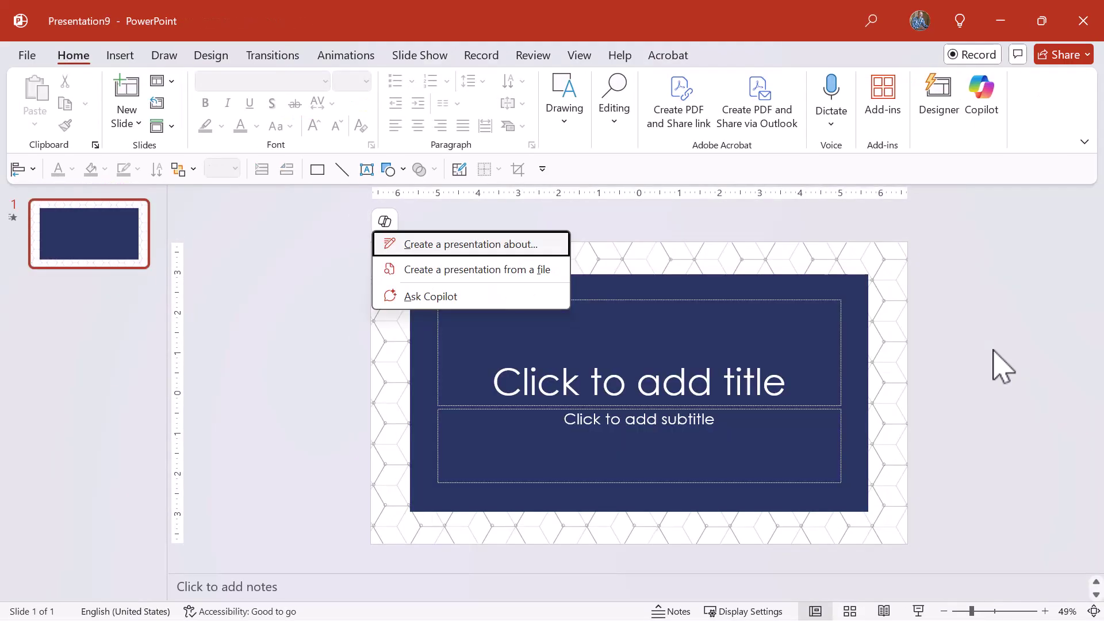
left_click_drag(336, 216, 936, 564)
left_click(138, 122)
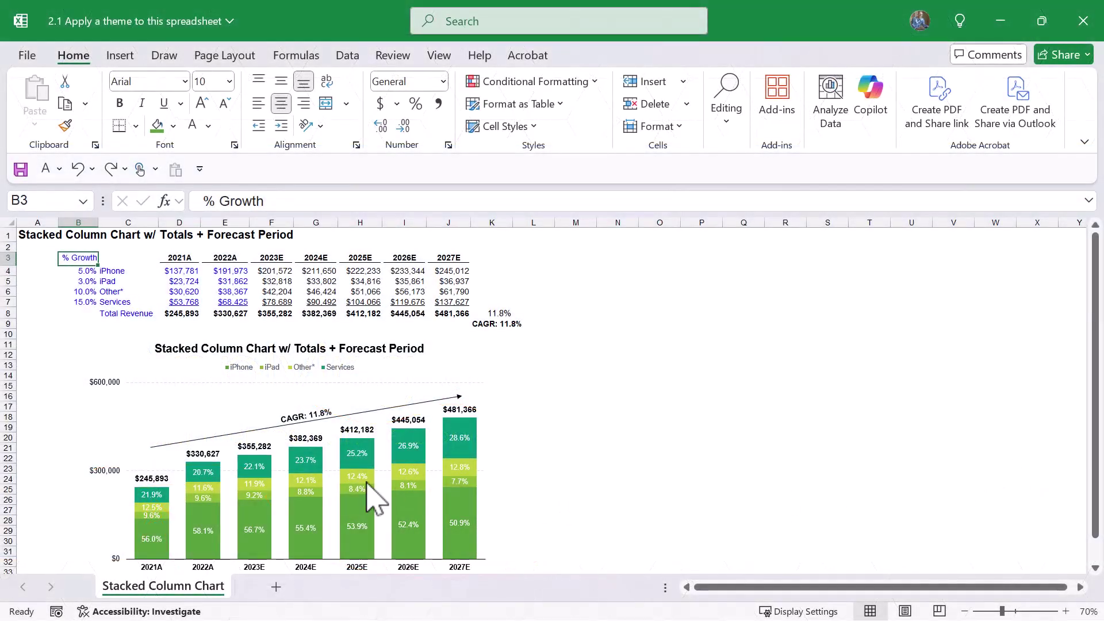
Apply the saved custom company theme from Page Layout > Themes to the stacked column chart
left_click(246, 410)
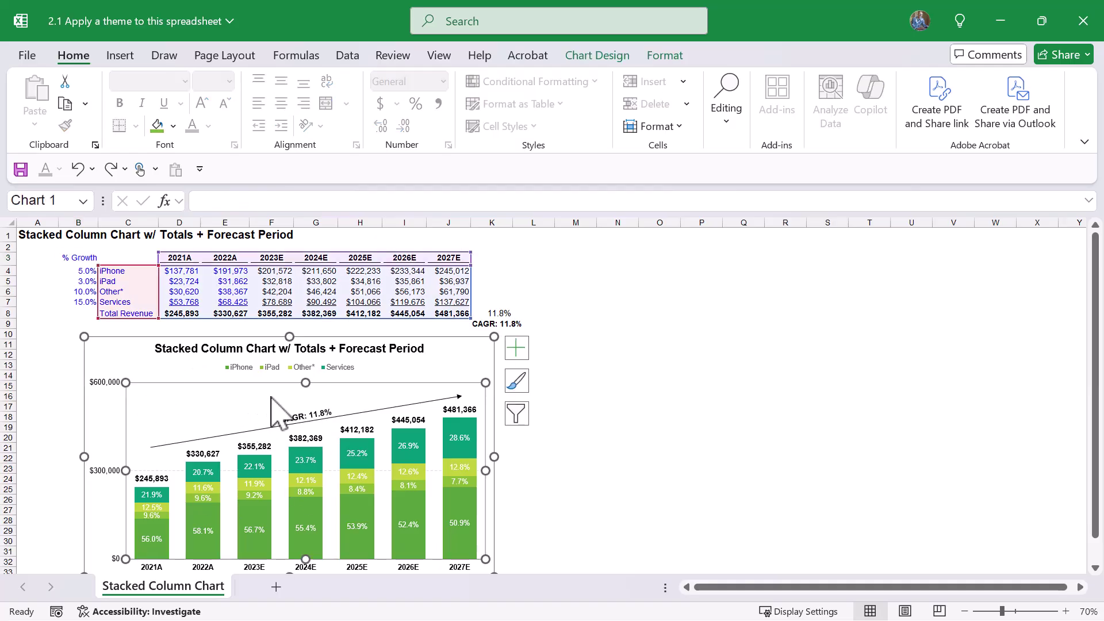
mouse_move(271, 396)
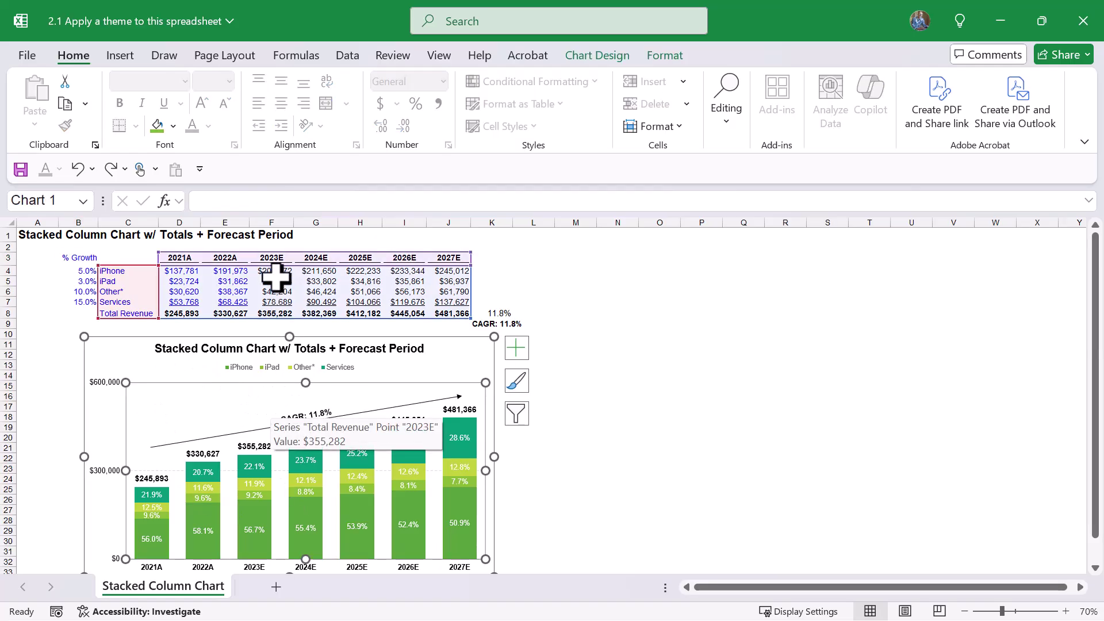
left_click(248, 57)
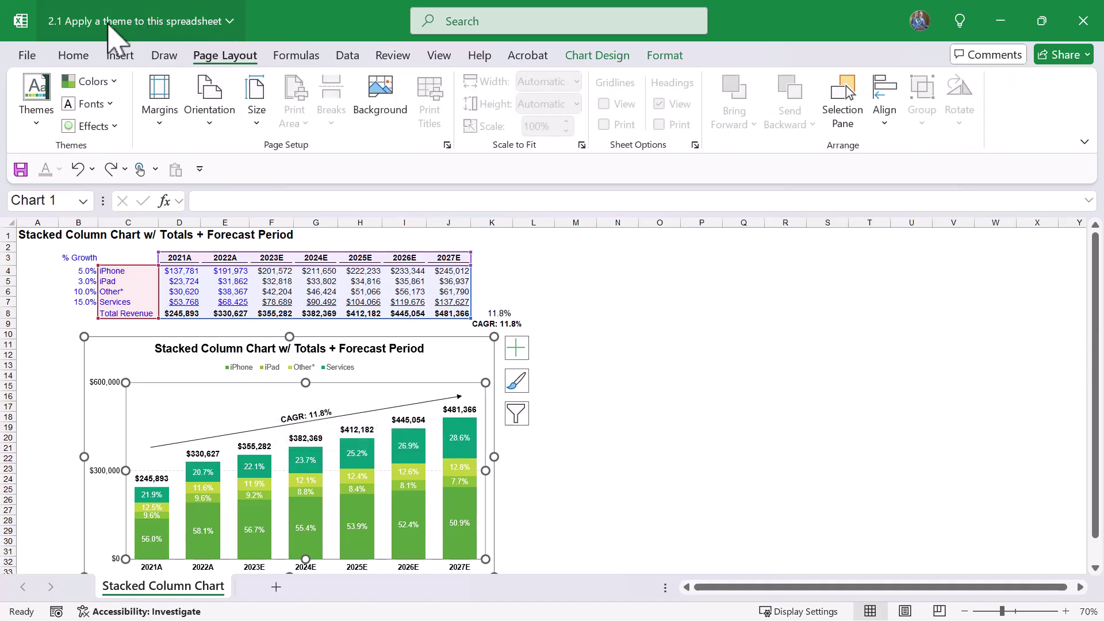
left_click(35, 123)
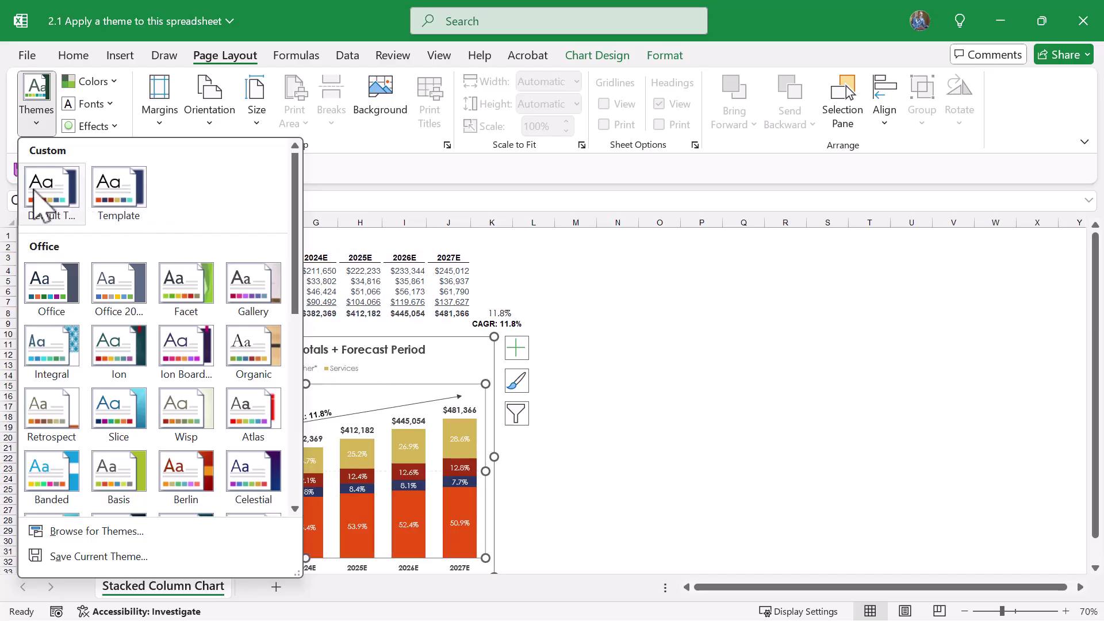
left_click(115, 199)
key("Escape")
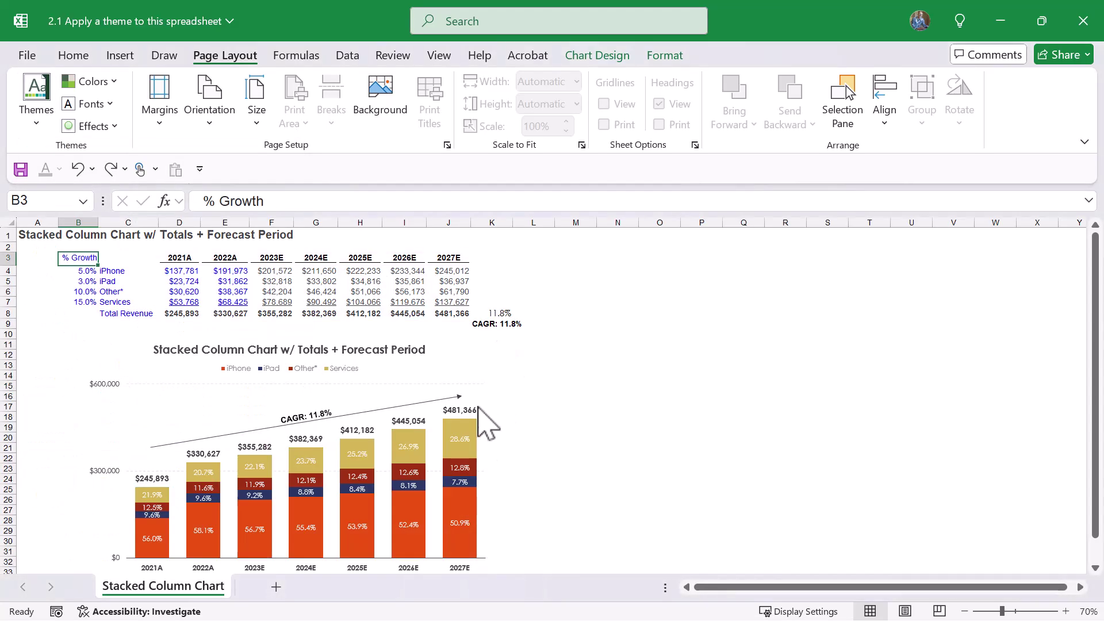
Deselect the chart by selecting an empty cell
left_click(645, 428)
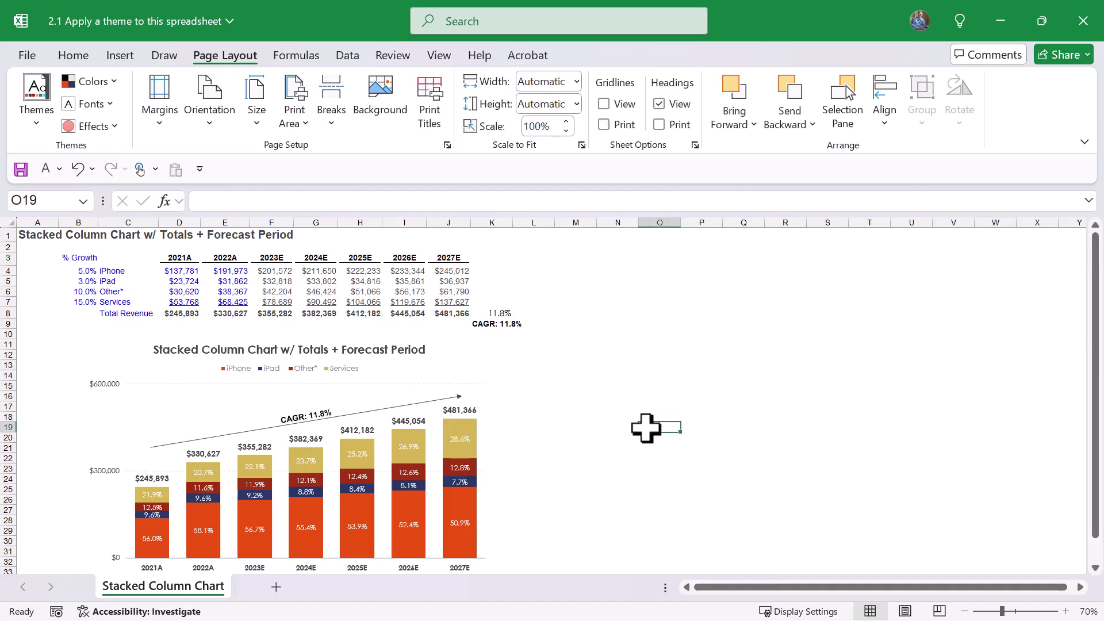